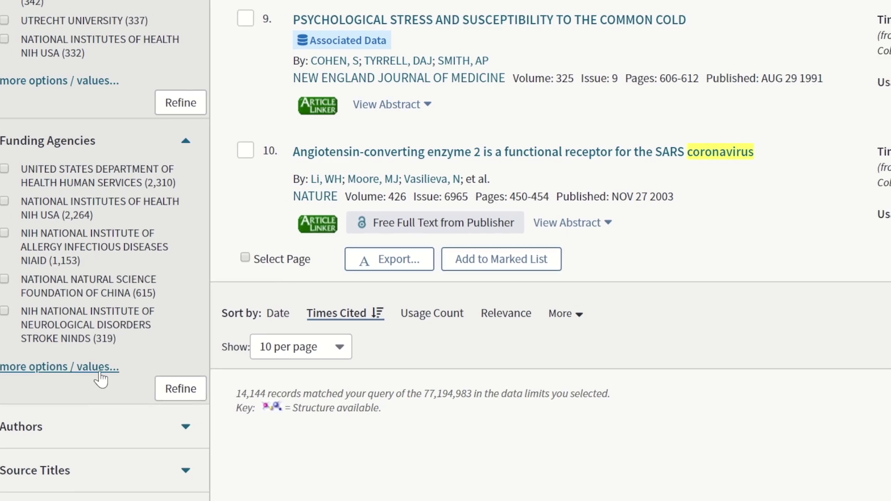
- Expand the full list of funding agencies during the Web of Science feature overview
left_click(99, 372)
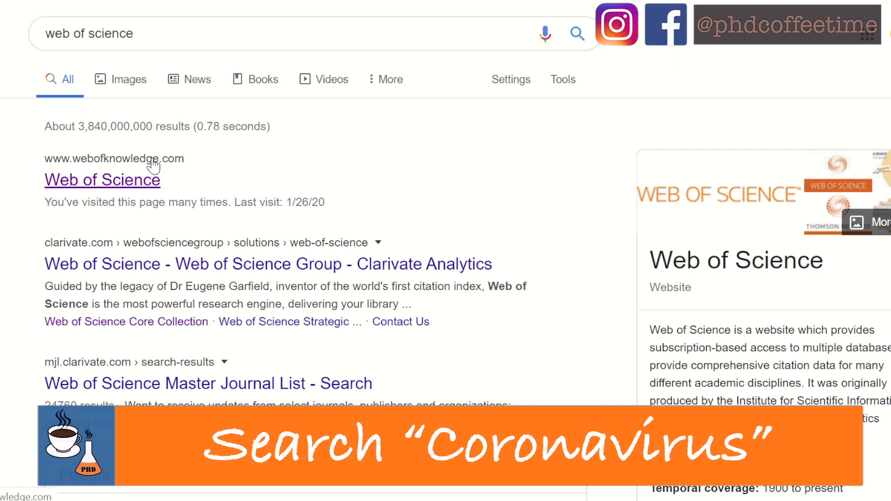
- Open the Web of Science site from the first Google result
left_click(146, 175)
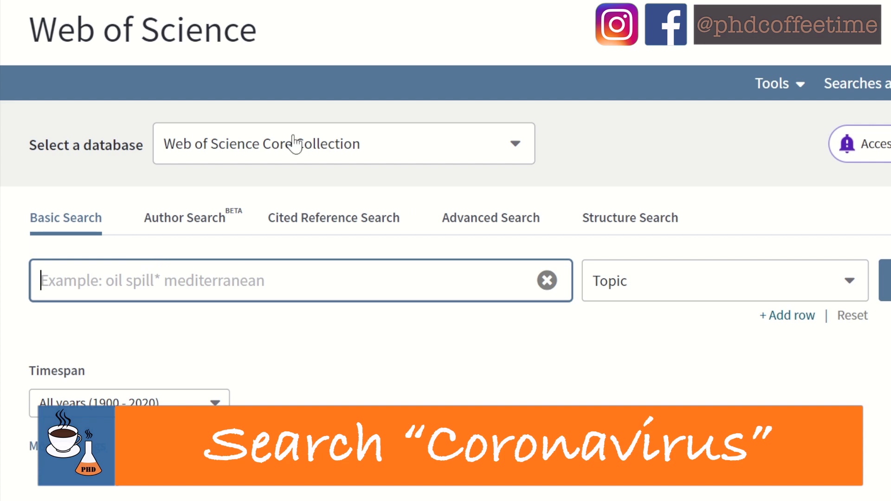
- Run a Core Collection Topic search for 'coronavirus', returning 14,144 results
left_click(516, 146)
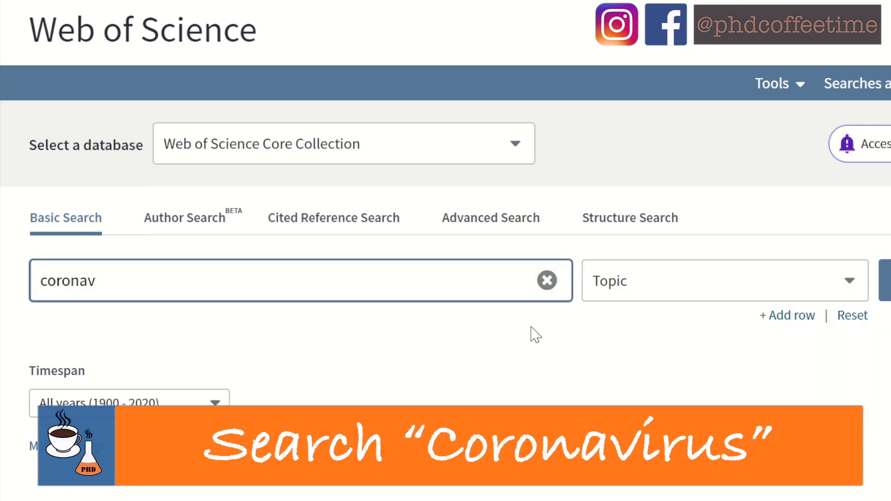
key("BackSpace")
key("BackSpace")
key("BackSpace")
key("BackSpace")
key("BackSpace")
key("BackSpace")
key("BackSpace")
type("coronavirus")
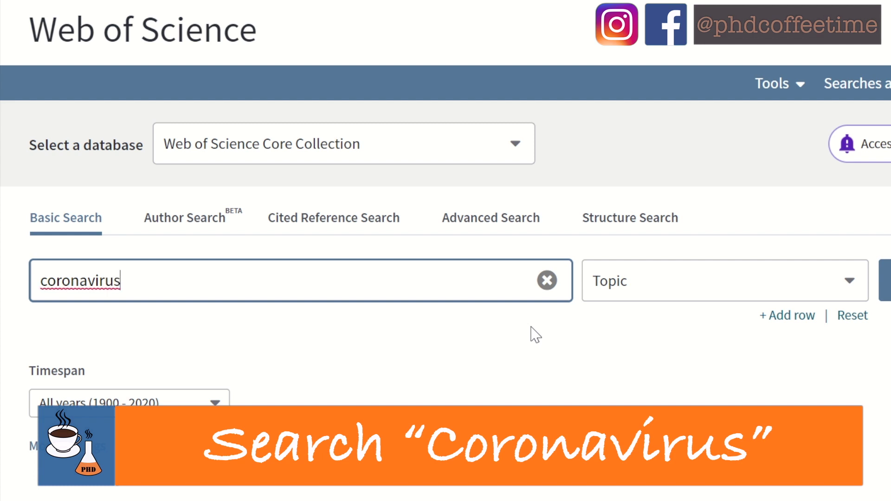
left_click(885, 280)
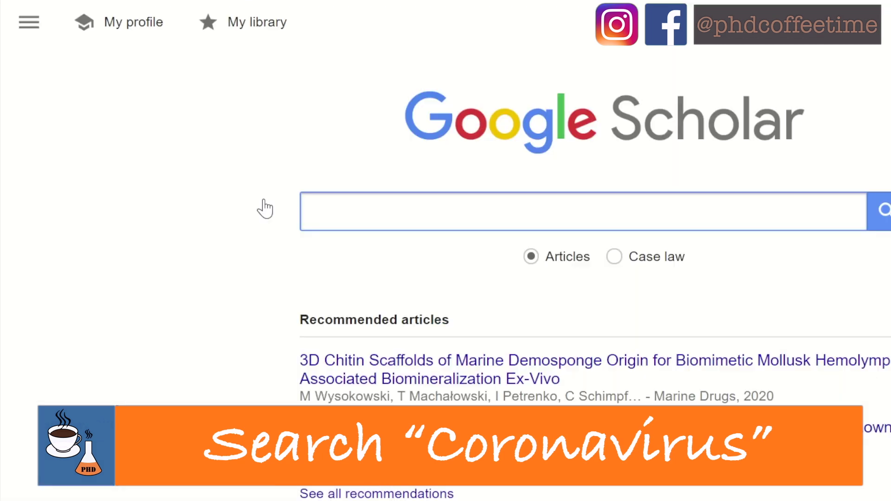
- Search Google Scholar for 'coronavirus' and highlight the roughly 164,000 results count
type("coron")
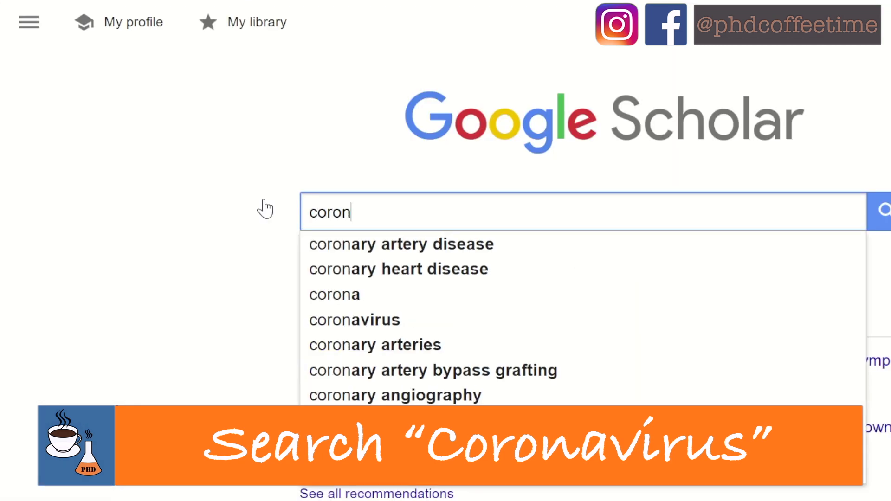
key("BackSpace")
type("navirus")
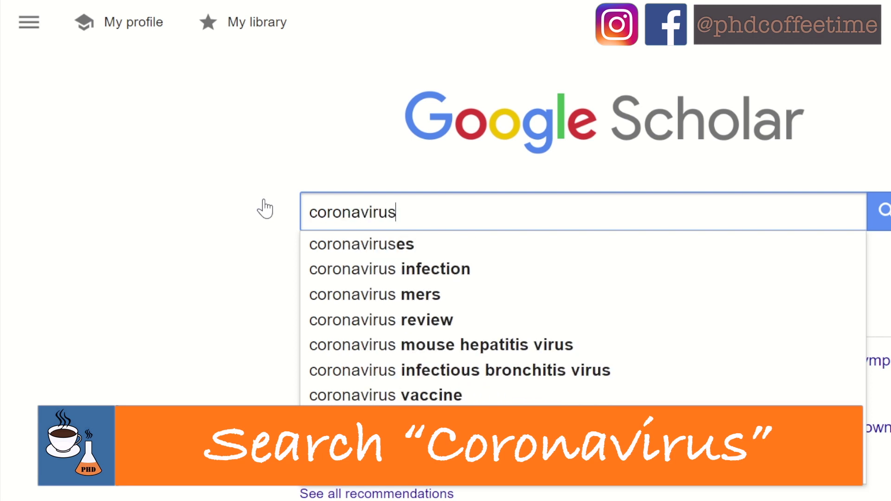
key("Escape")
key("Return")
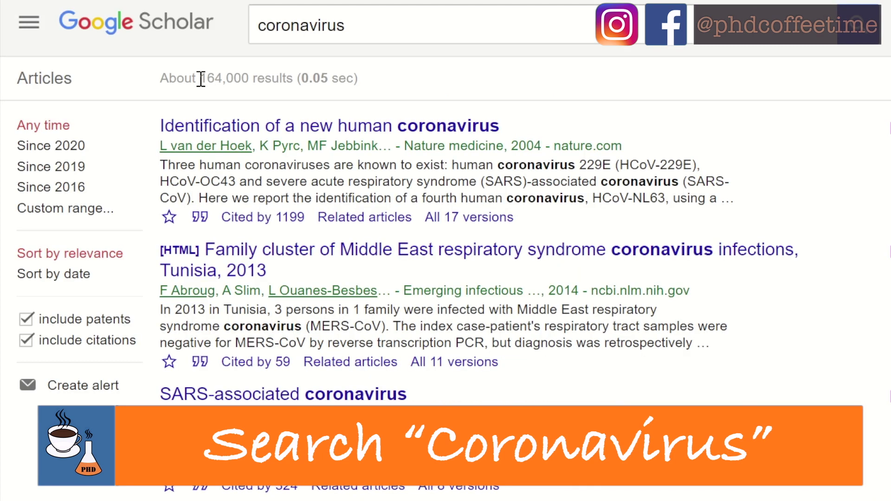
left_click_drag(200, 79, 222, 81)
left_click(455, 91)
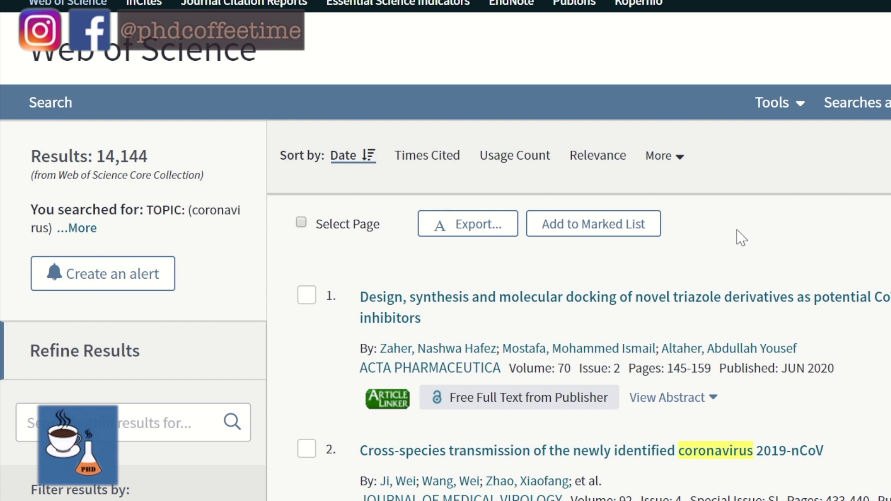
scroll(737, 218, "down", 5)
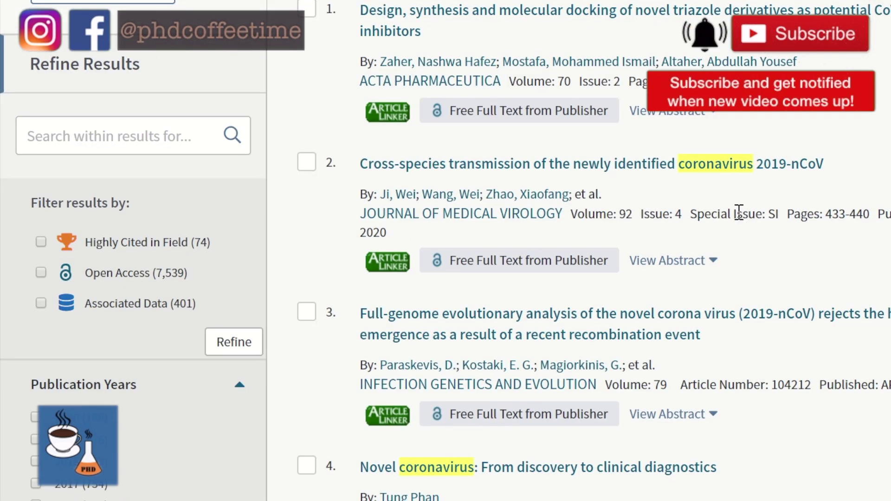
scroll(736, 214, "down", 5)
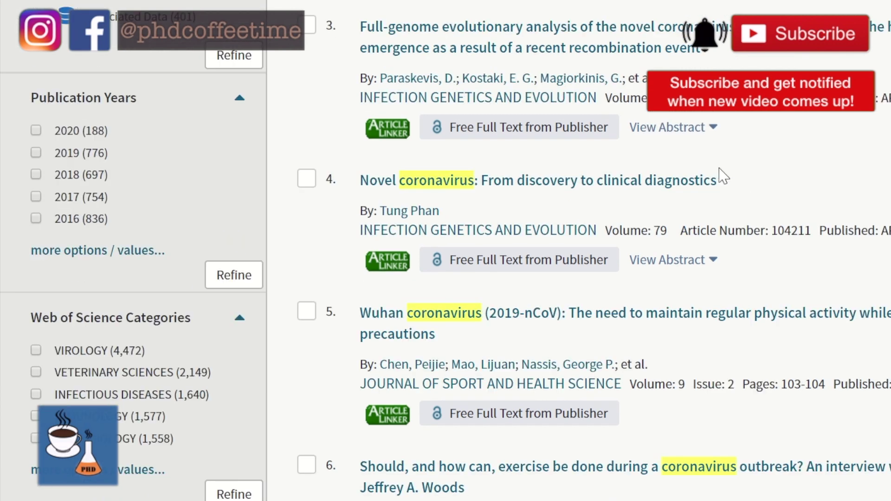
scroll(775, 155, "down", 5)
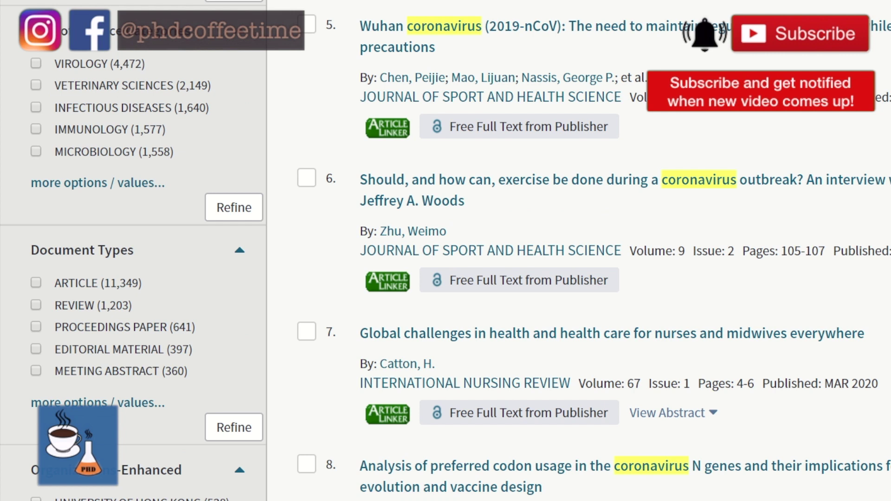
scroll(579, 250, "up", 15)
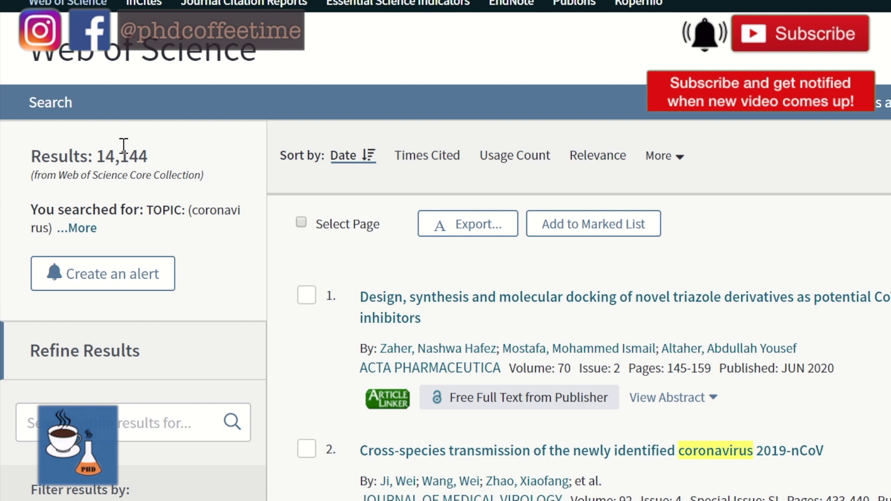
- Add a second Topic row 'wuhan' joined with And, and review the 44 results
left_click(48, 106)
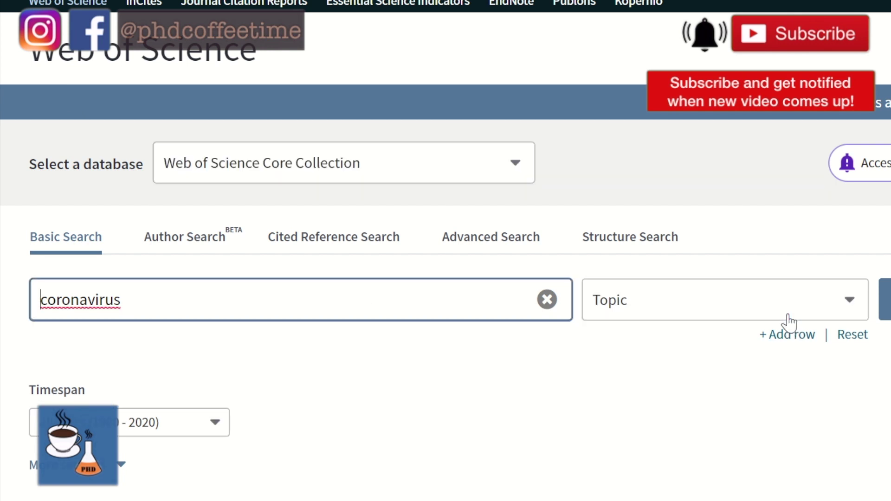
left_click(795, 336)
left_click(433, 373)
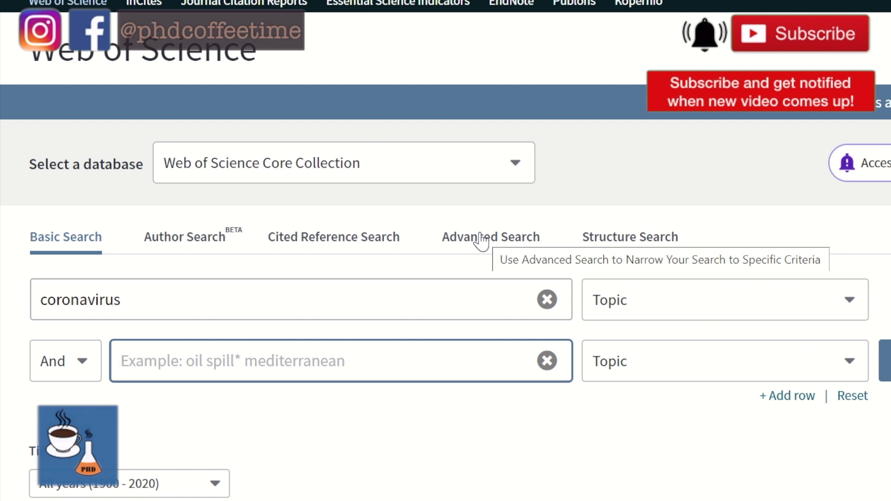
type("wuhan")
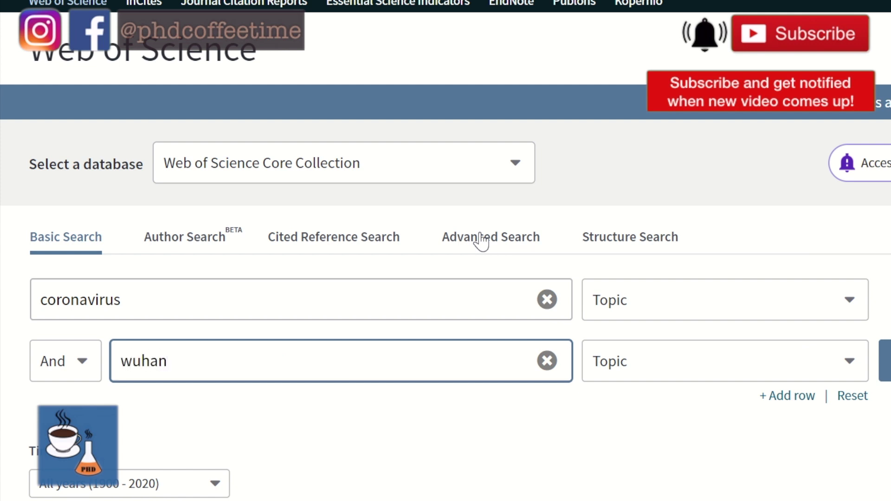
left_click(73, 364)
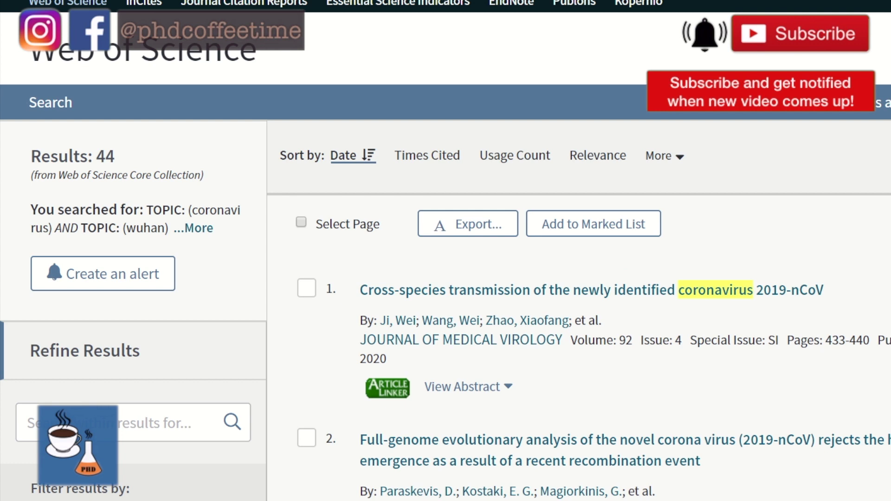
scroll(849, 257, "down", 5)
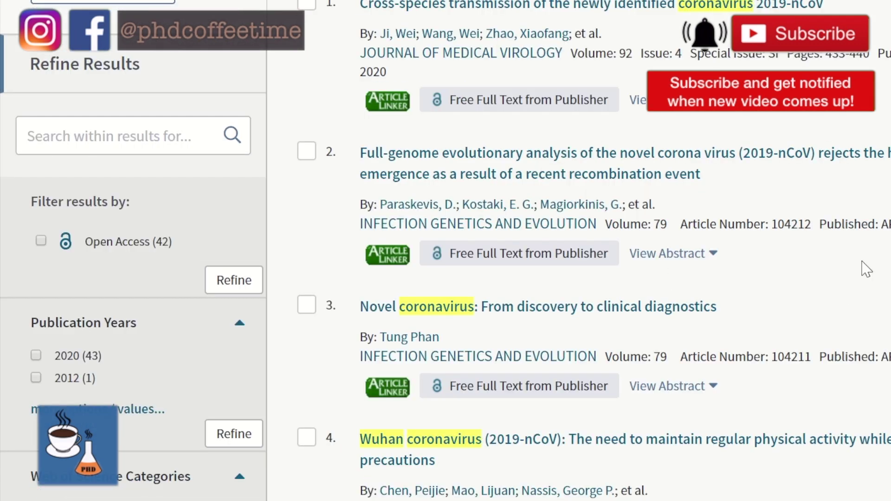
scroll(861, 261, "down", 5)
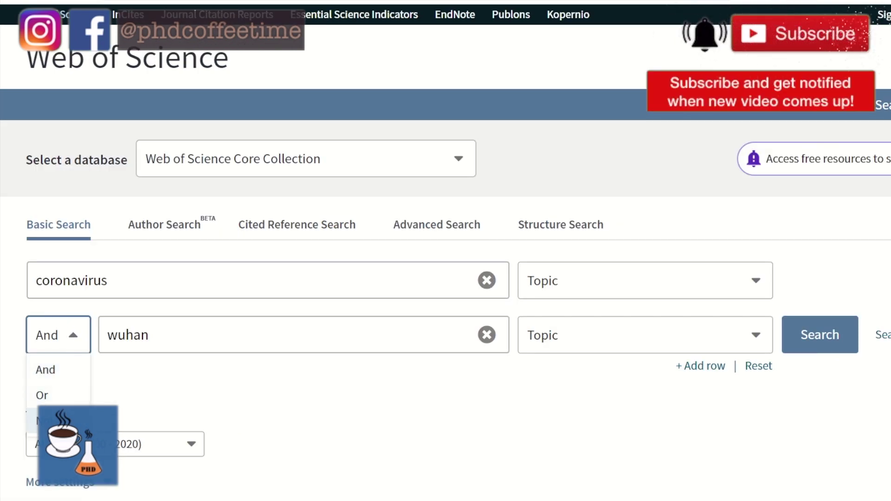
- Rerun as coronavirus NOT wuhan and sort the 14,100 results by relevance
left_click(833, 333)
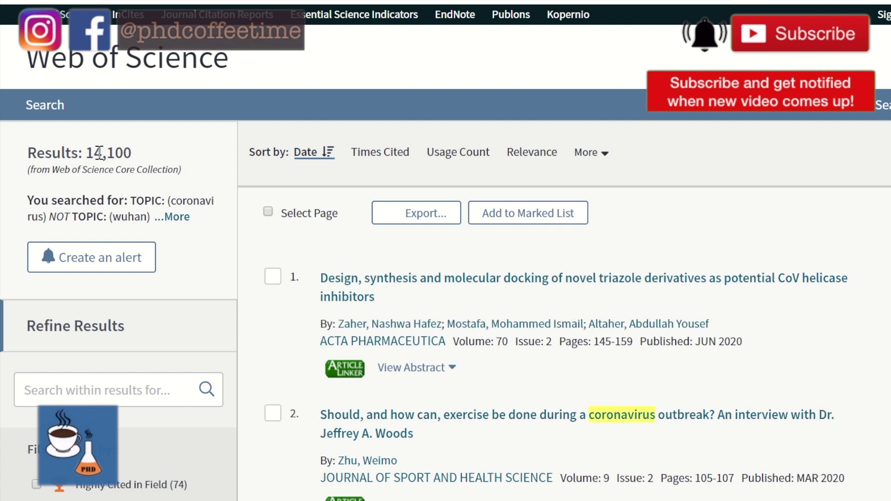
scroll(271, 136, "down", 1)
left_click(535, 130)
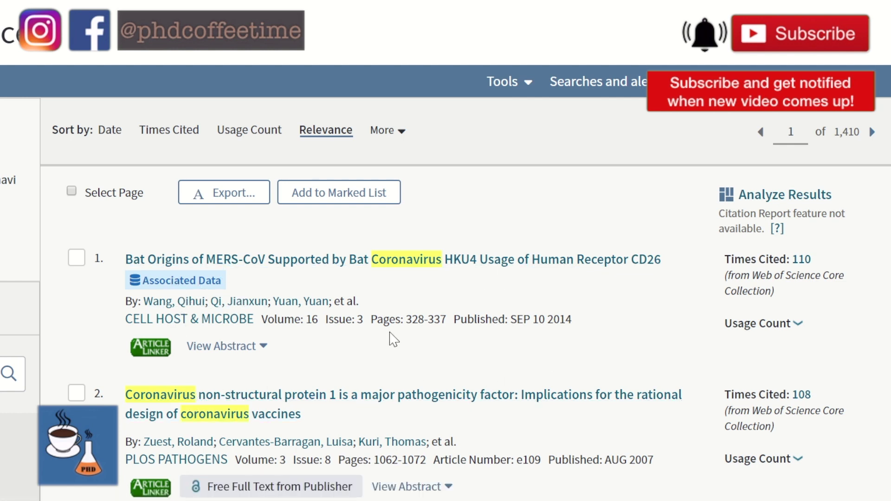
scroll(394, 339, "down", 10)
scroll(445, 278, "up", 10)
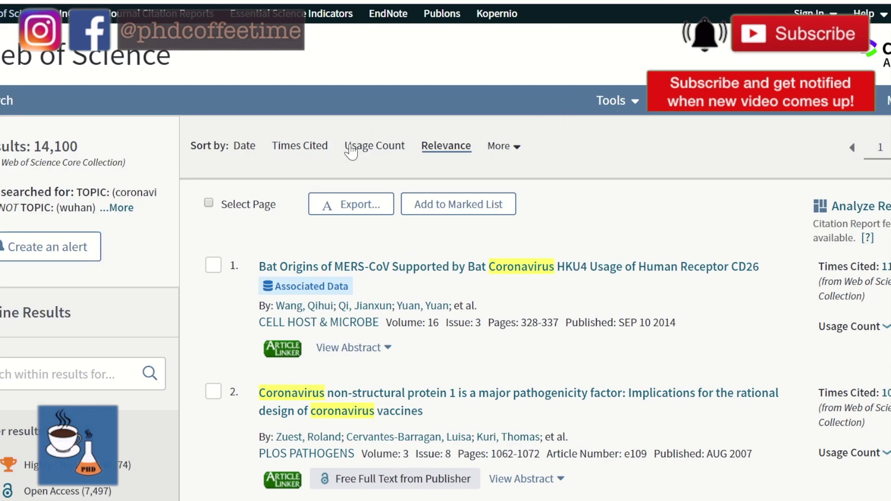
- Sort the coronavirus results by times cited, highest first
left_click(312, 149)
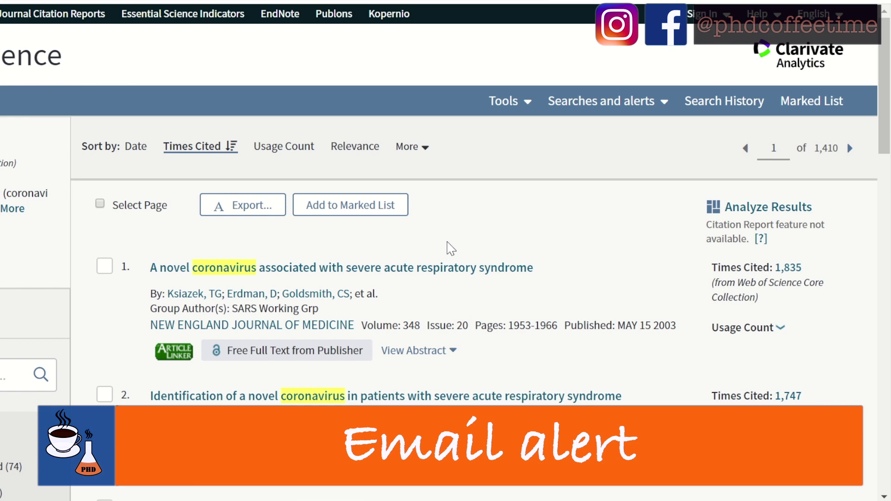
scroll(815, 169, "down", 2)
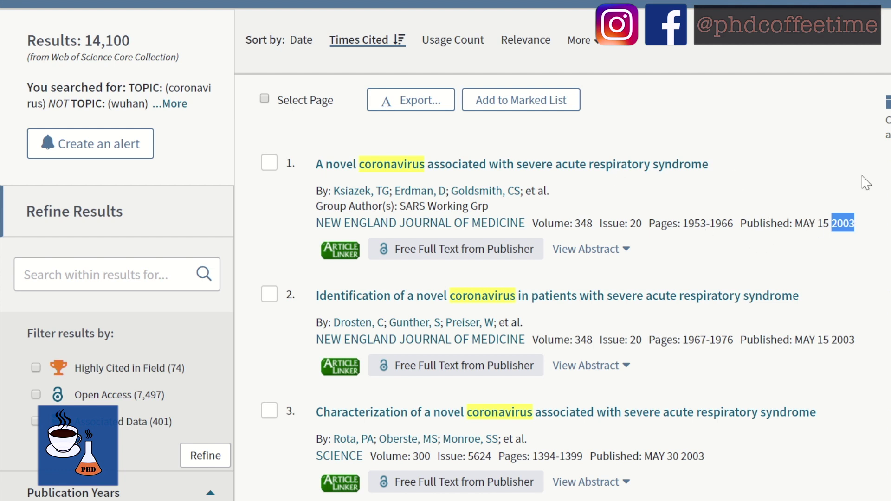
scroll(880, 245, "down", 4)
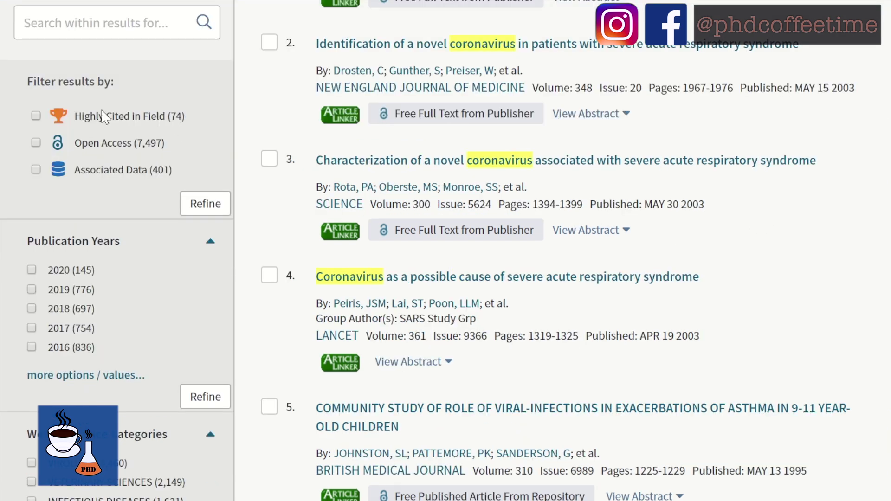
- Refine to Highly Cited in Field review papers, leaving 1,198 results
left_click(36, 116)
scroll(134, 299, "down", 9)
left_click(29, 135)
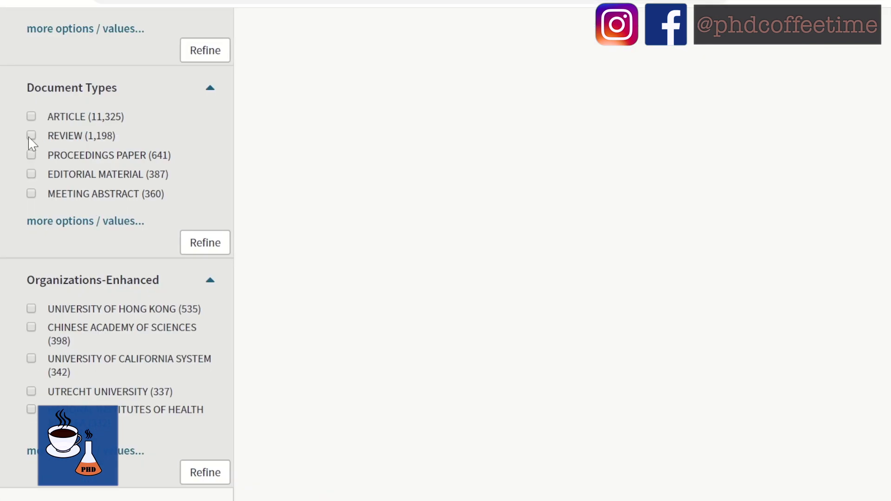
left_click(196, 248)
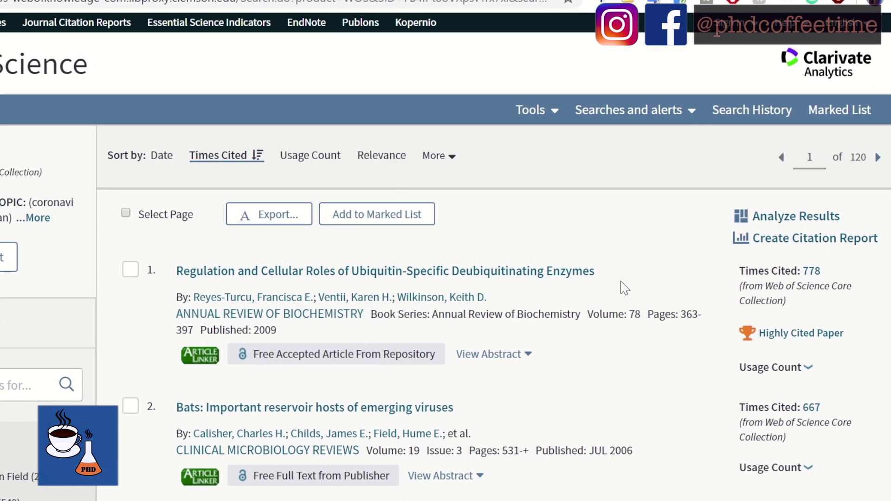
- Re-sort the results by relevance and scroll through the list
left_click(392, 156)
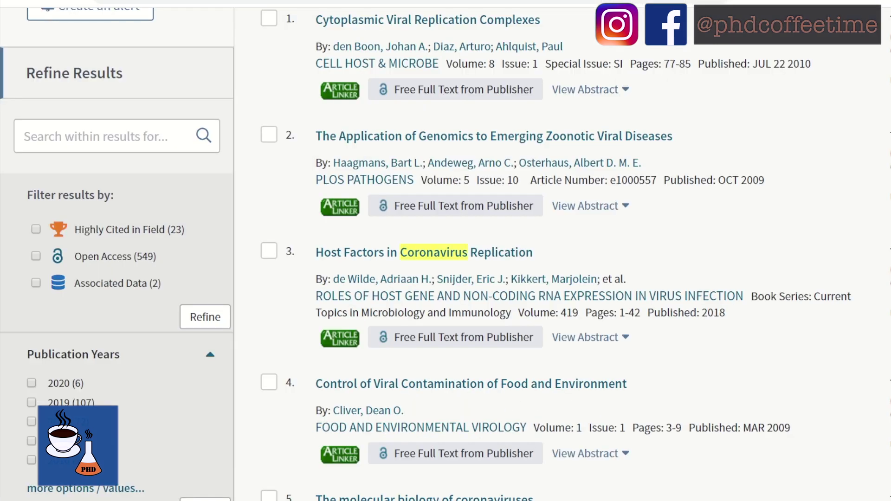
scroll(226, 250, "down", 4)
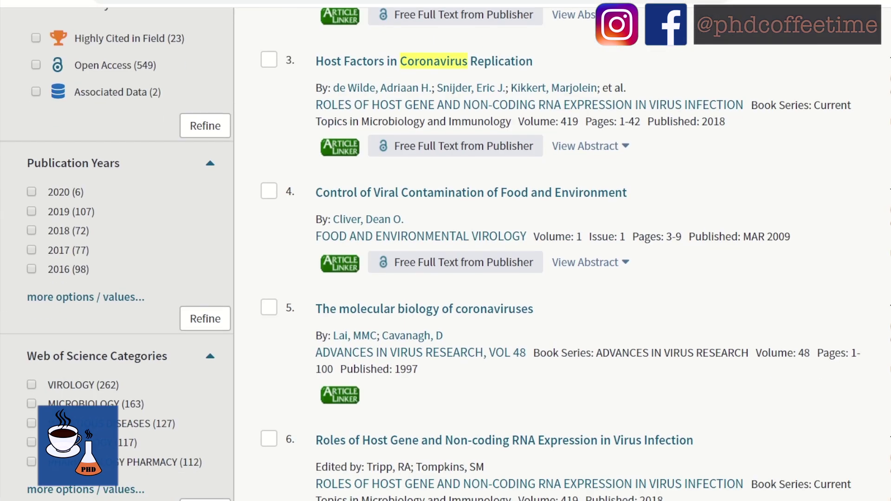
scroll(227, 250, "down", 10)
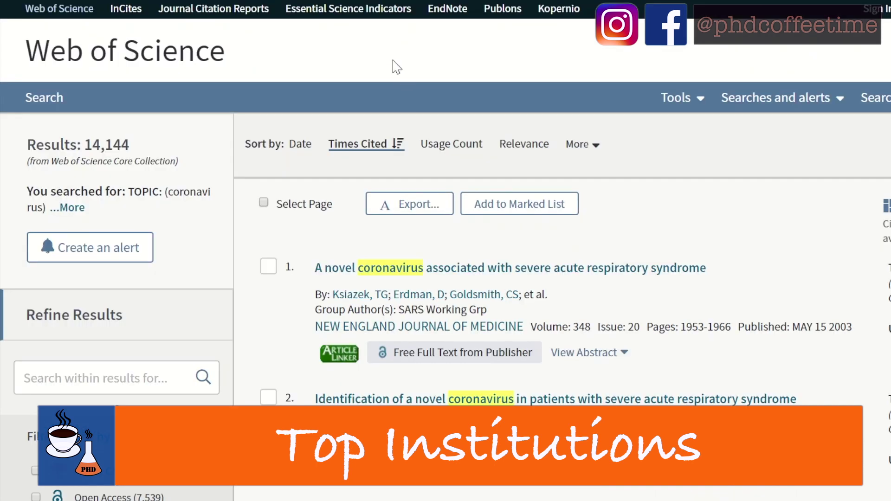
- Tick UNIVERSITY OF HONG KONG in the Organizations-Enhanced list
scroll(397, 85, "down", 5)
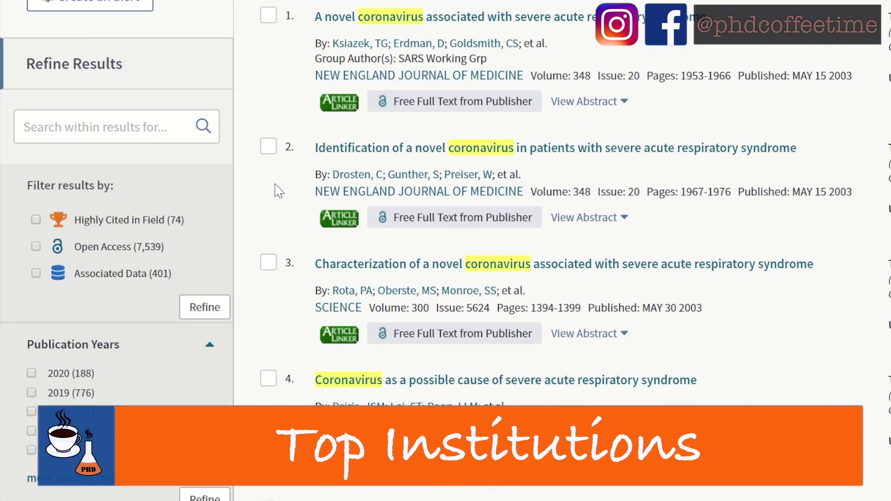
scroll(277, 190, "down", 5)
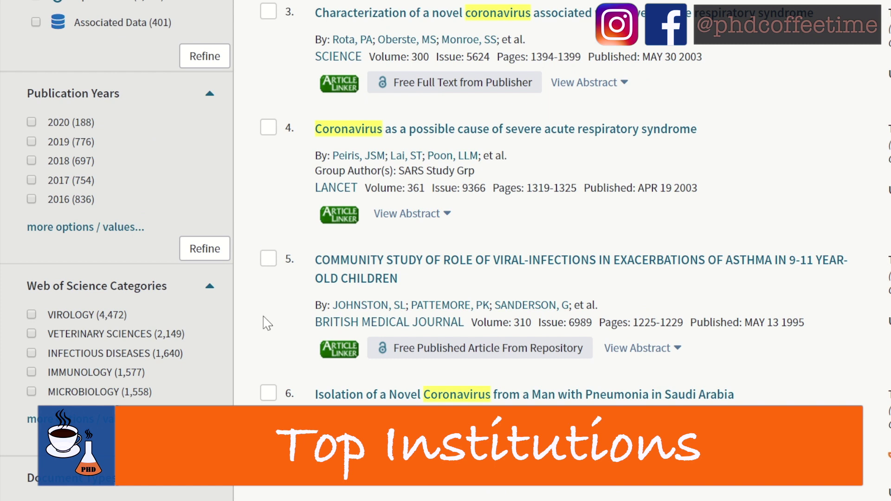
scroll(267, 324, "down", 5)
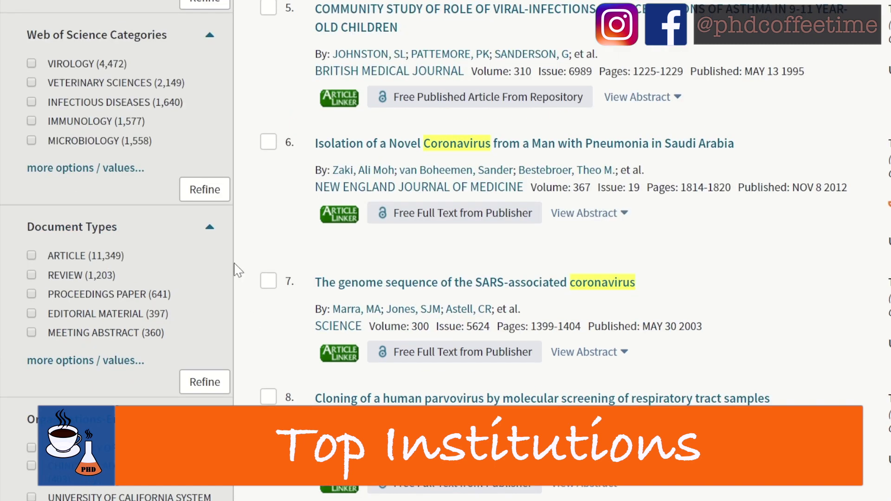
scroll(237, 269, "down", 5)
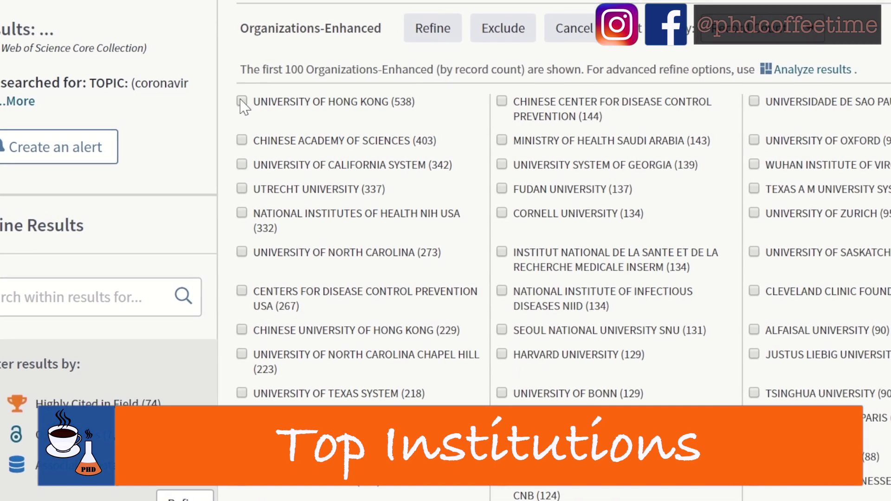
left_click(240, 101)
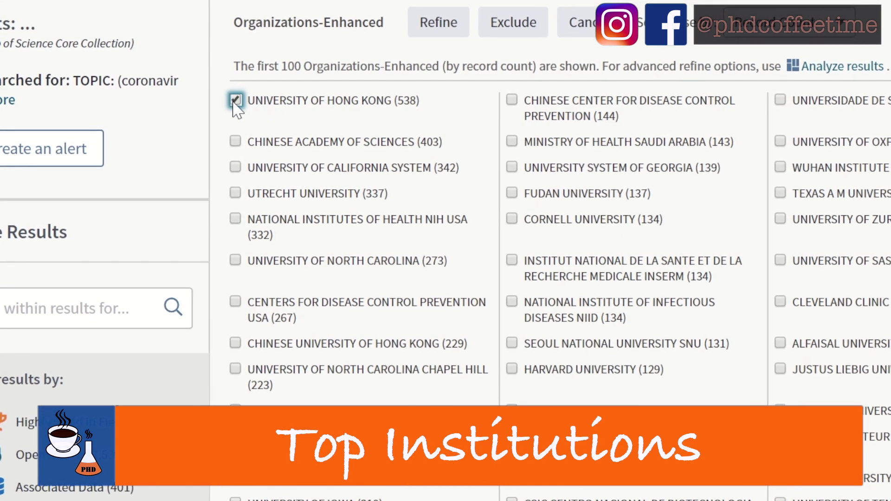
- Compare other organizations' counts, then refine to the University of Hong Kong's 538 records
left_click_drag(398, 102, 427, 106)
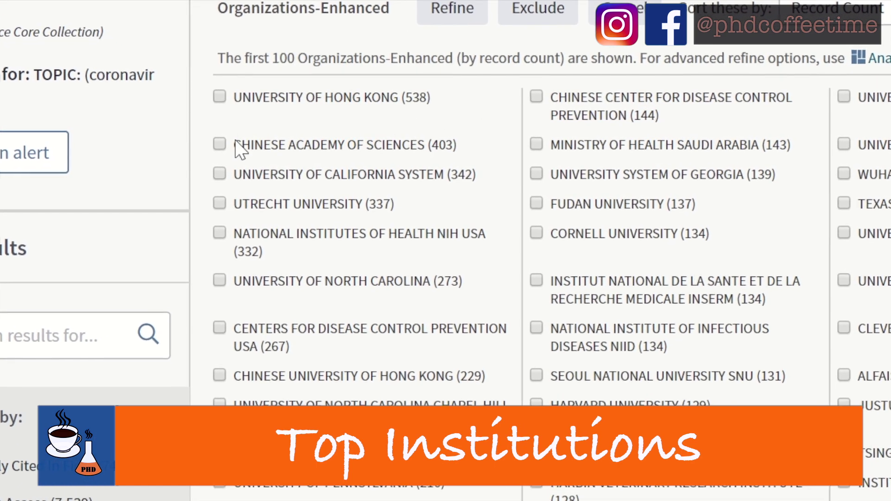
left_click_drag(343, 162, 427, 158)
left_click(299, 212)
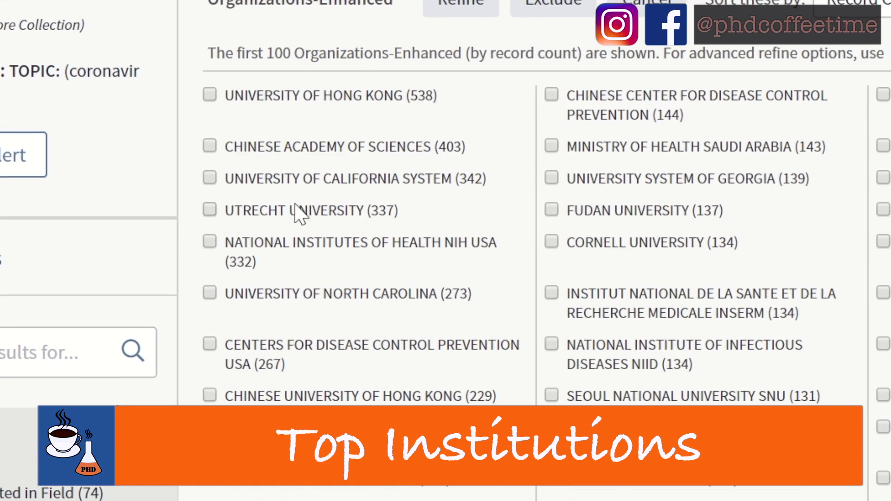
left_click_drag(222, 183, 464, 200)
left_click(464, 190)
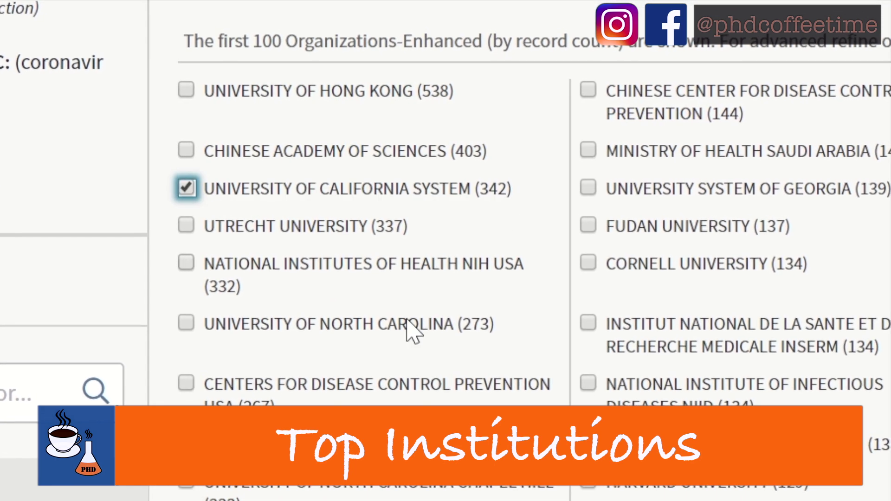
left_click(183, 189)
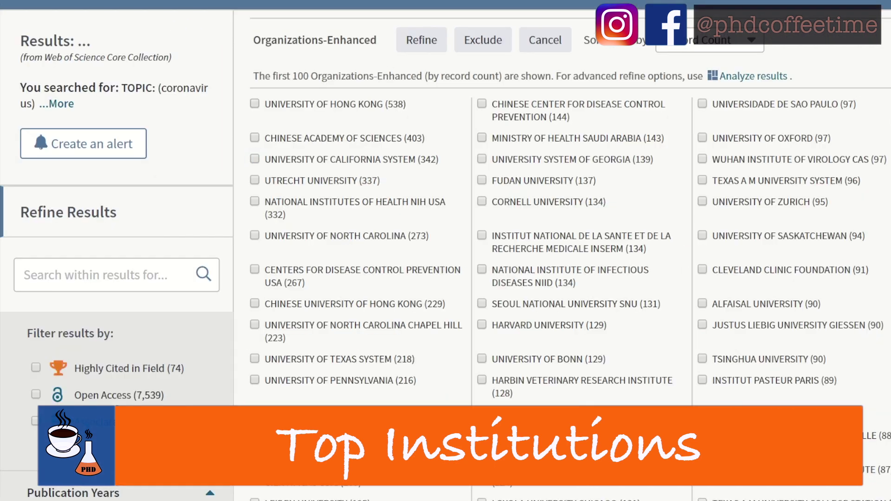
scroll(446, 251, "down", 10)
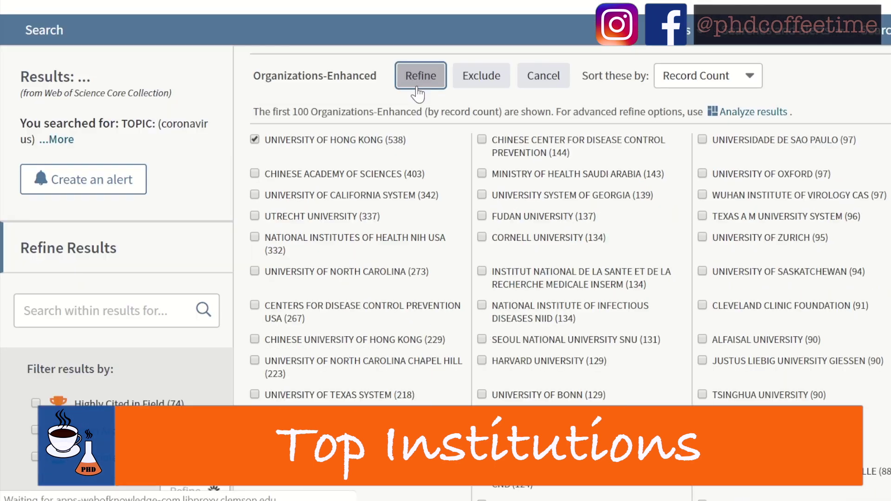
left_click(417, 86)
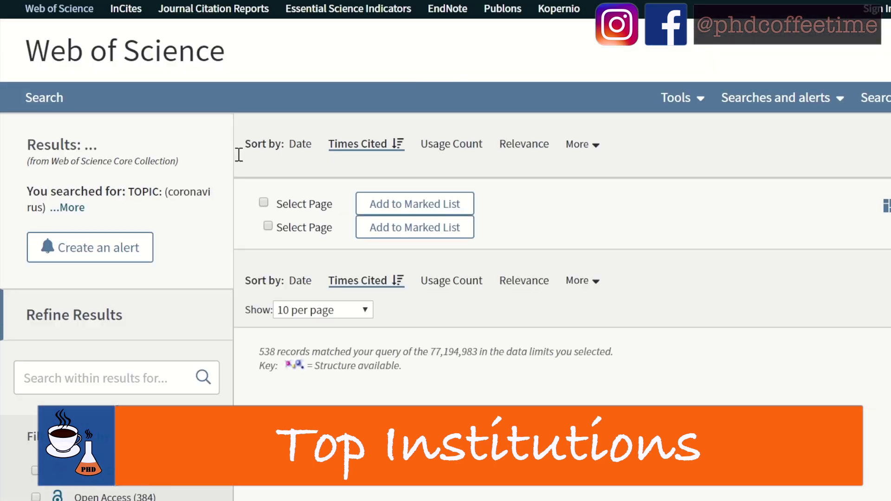
- Expand Authors and list all authors of the 538 results, led by YUEN KY (216)
double_click(92, 146)
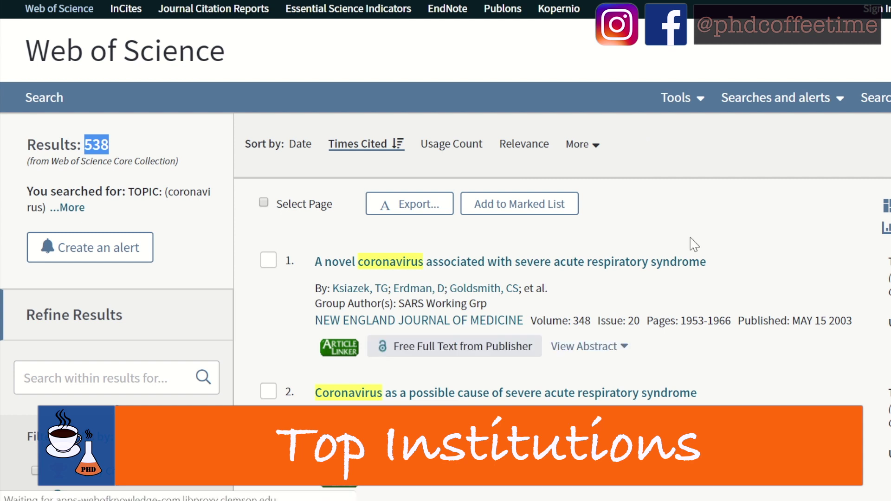
scroll(692, 244, "down", 5)
scroll(164, 268, "down", 5)
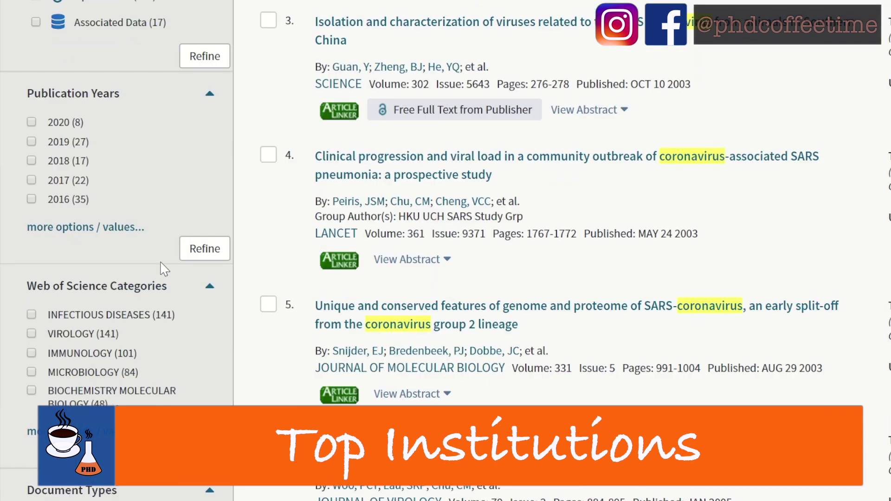
scroll(164, 268, "down", 5)
scroll(217, 282, "down", 5)
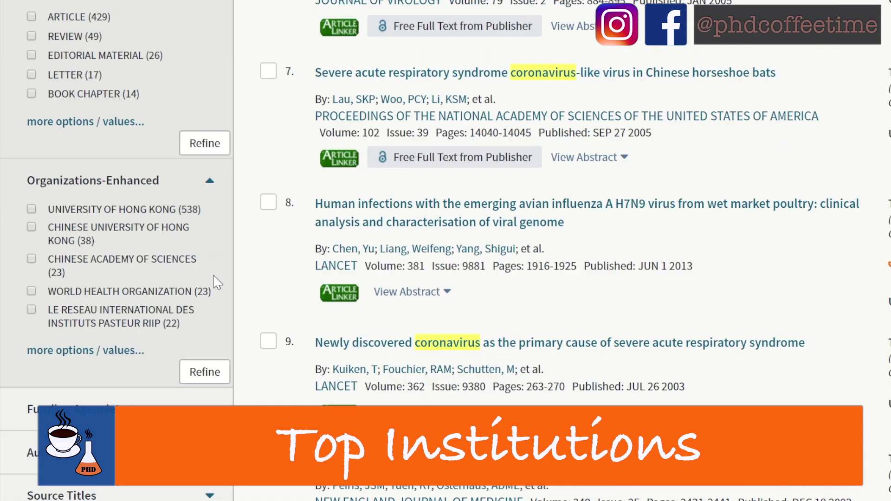
scroll(217, 282, "down", 5)
left_click(119, 217)
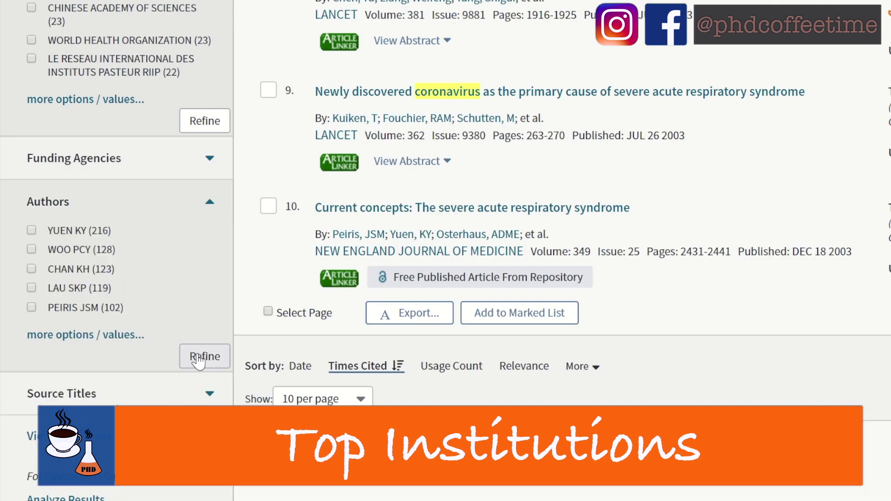
left_click(204, 357)
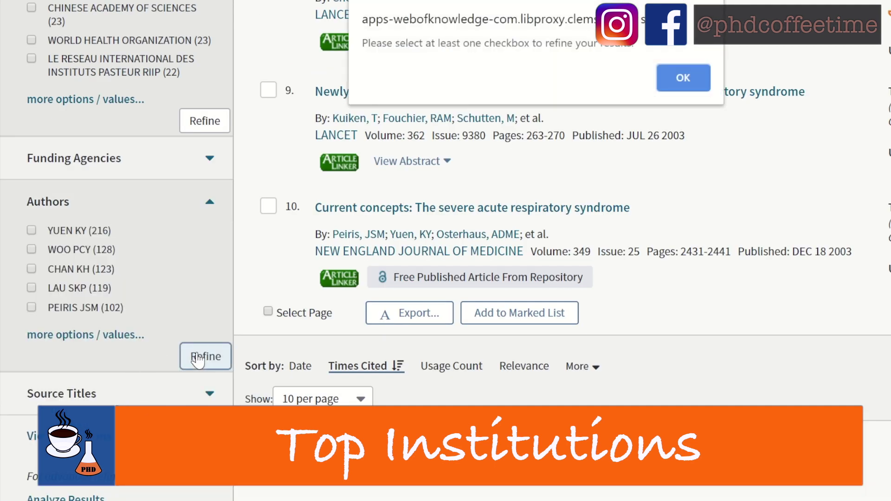
left_click(689, 89)
left_click(106, 339)
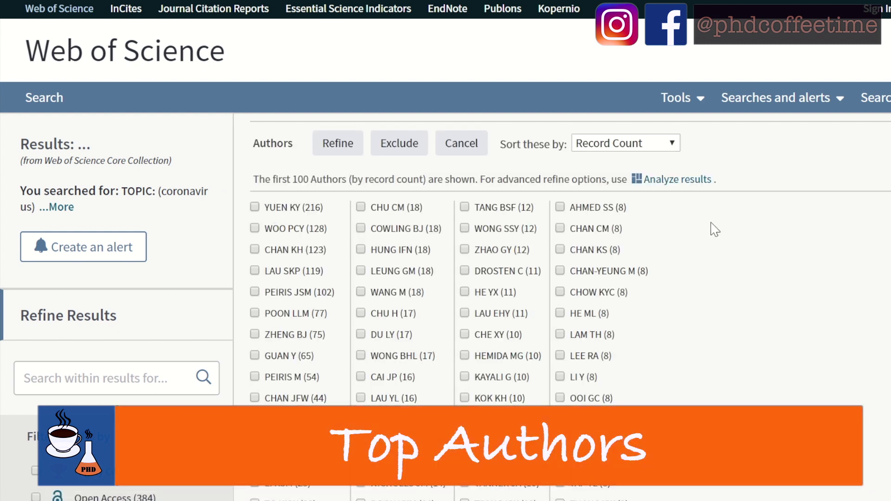
- Select the top author's name in the coronavirus Authors list for a Google search
scroll(716, 230, "down", 10)
scroll(717, 235, "up", 5)
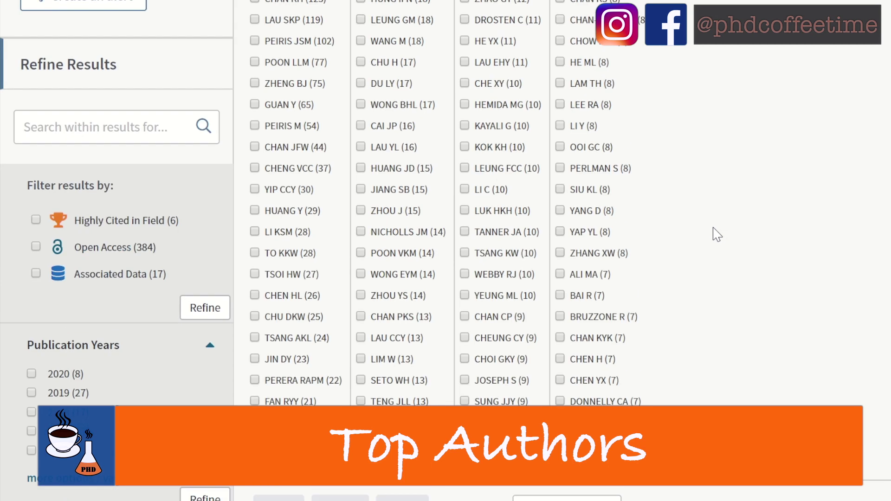
scroll(322, 183, "up", 5)
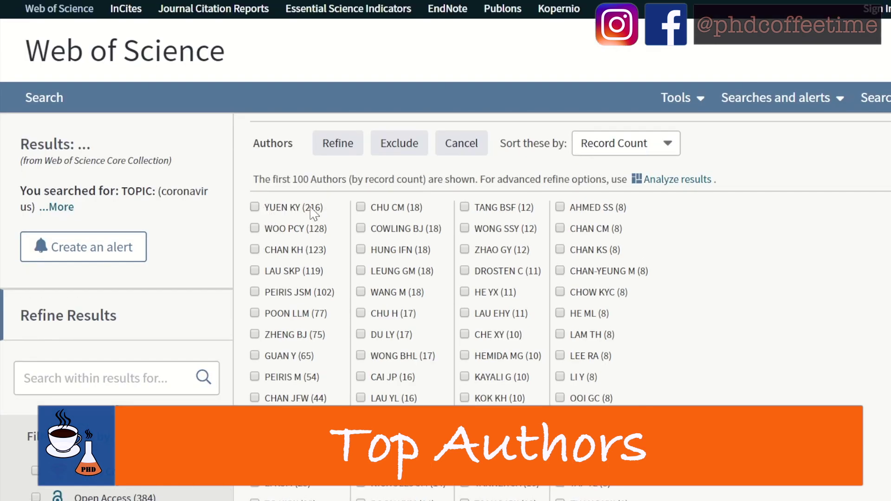
left_click_drag(297, 213, 300, 212)
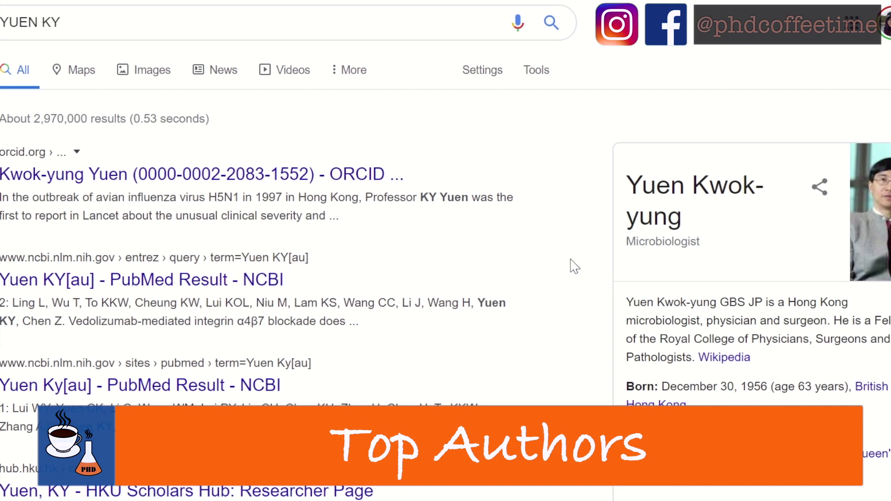
- Scroll through the Google results showing the top author is a Hong Kong microbiologist
scroll(478, 213, "down", 4)
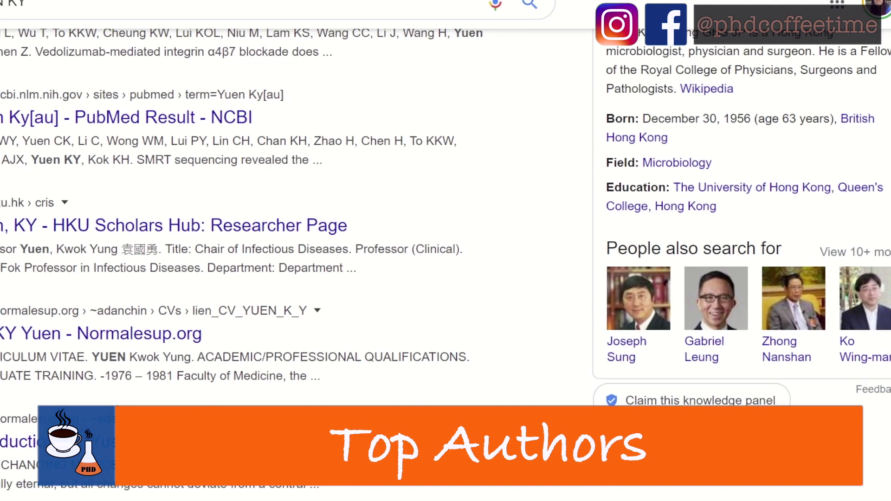
scroll(472, 214, "up", 3)
scroll(472, 214, "up", 1)
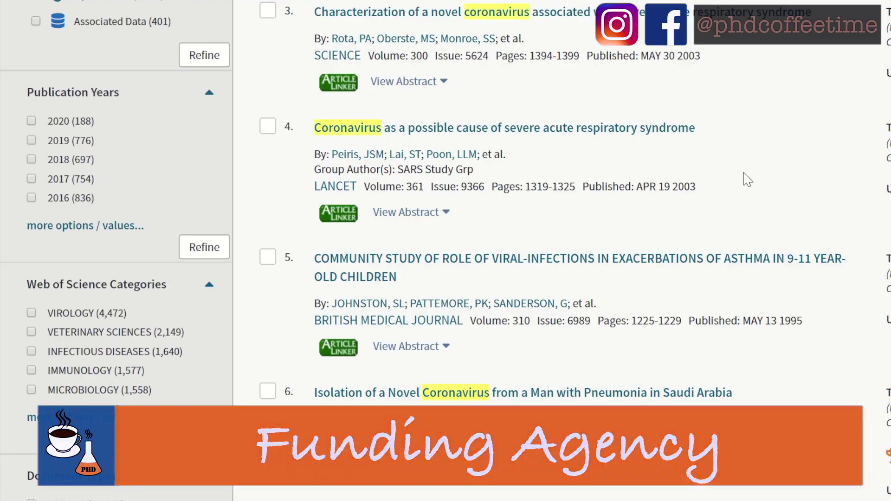
scroll(719, 179, "down", 10)
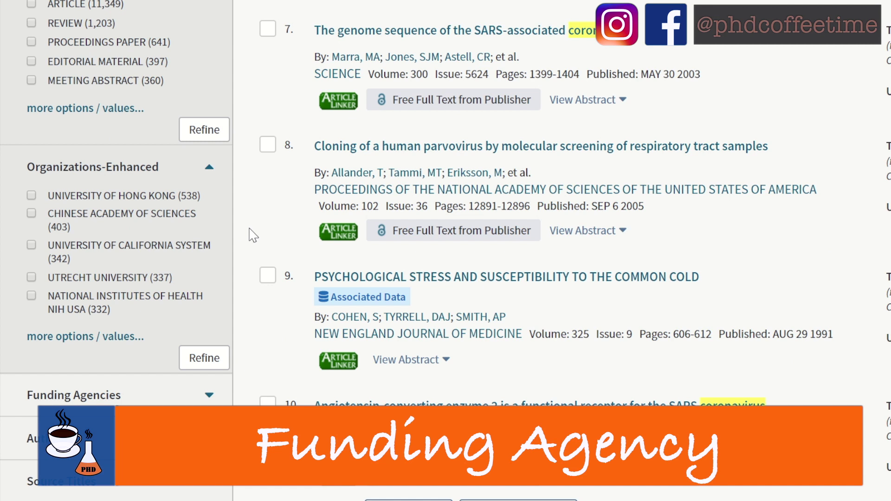
- Browse the Funding Agencies list for the coronavirus results, then open Analyze Results
scroll(253, 235, "down", 5)
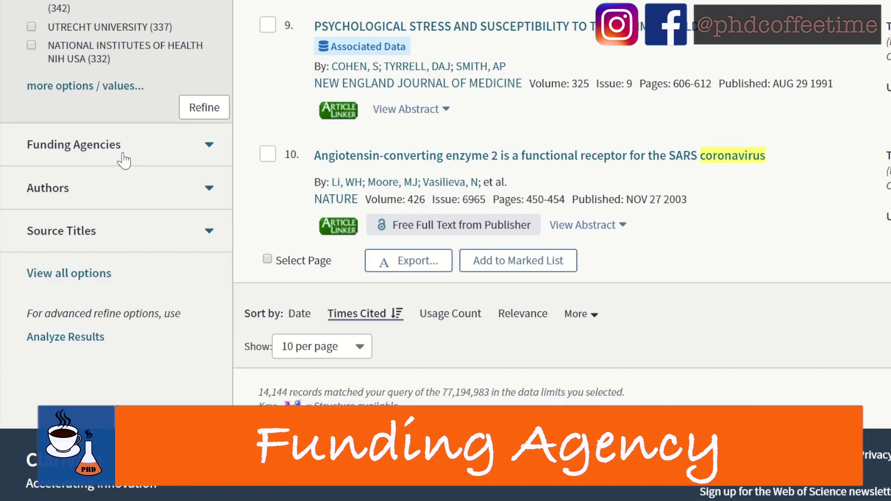
left_click(121, 155)
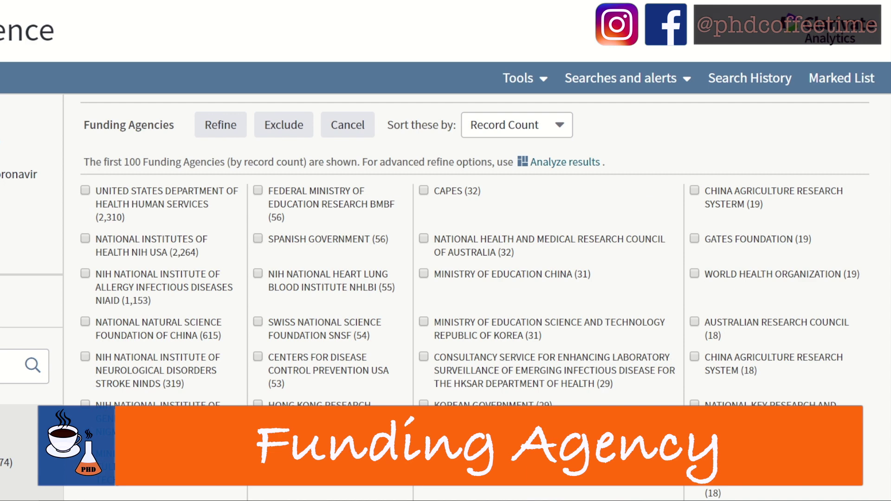
scroll(445, 251, "down", 4)
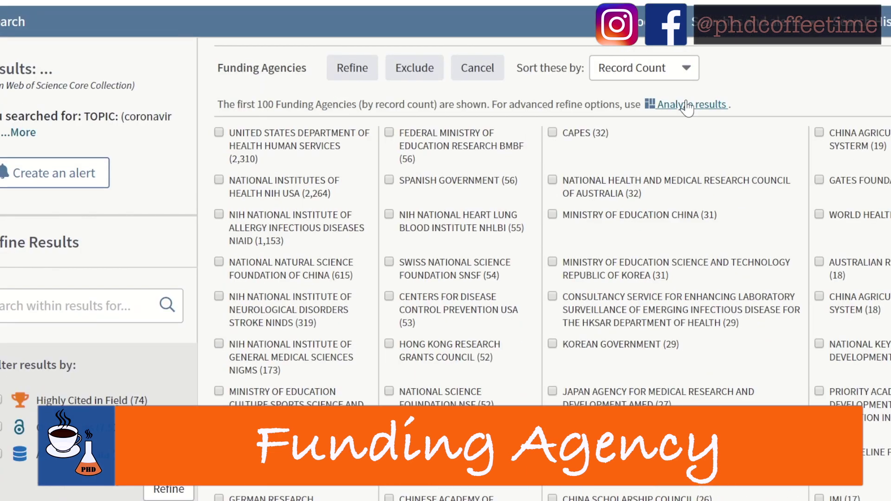
left_click(685, 105)
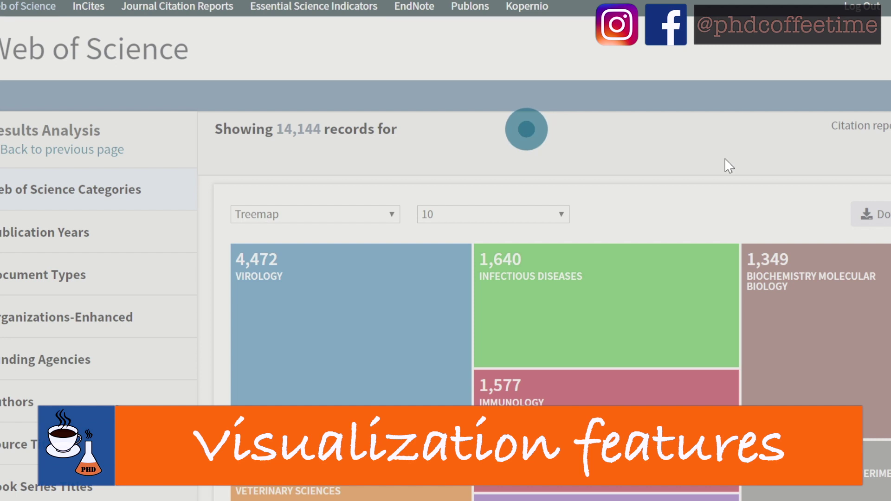
- Check the Virology tile's record count, then switch the treemap to funding agencies
scroll(446, 251, "down", 3)
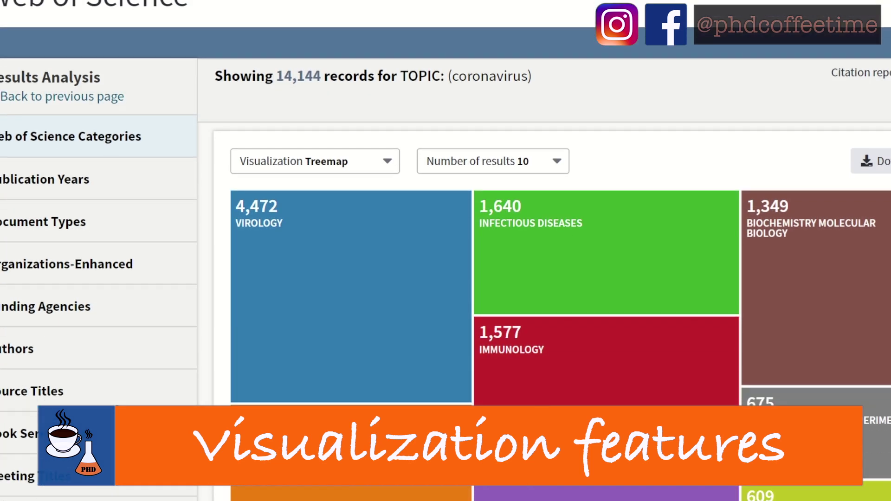
left_click(253, 133)
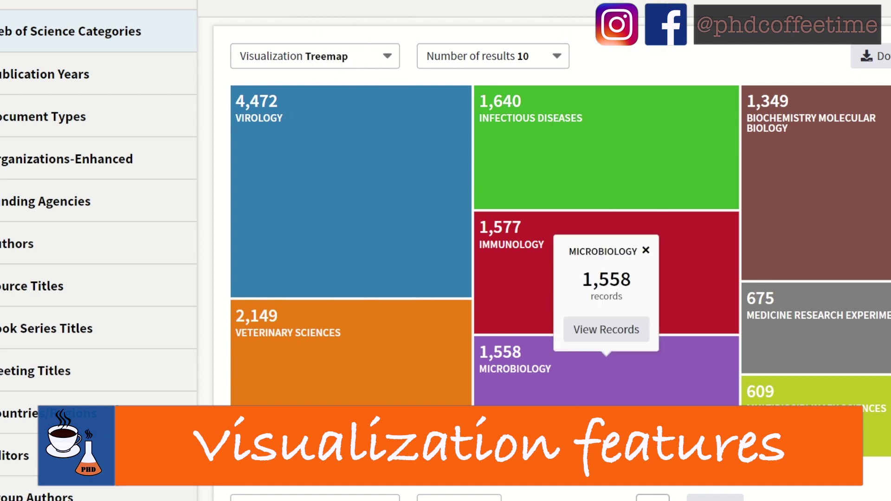
left_click(154, 201)
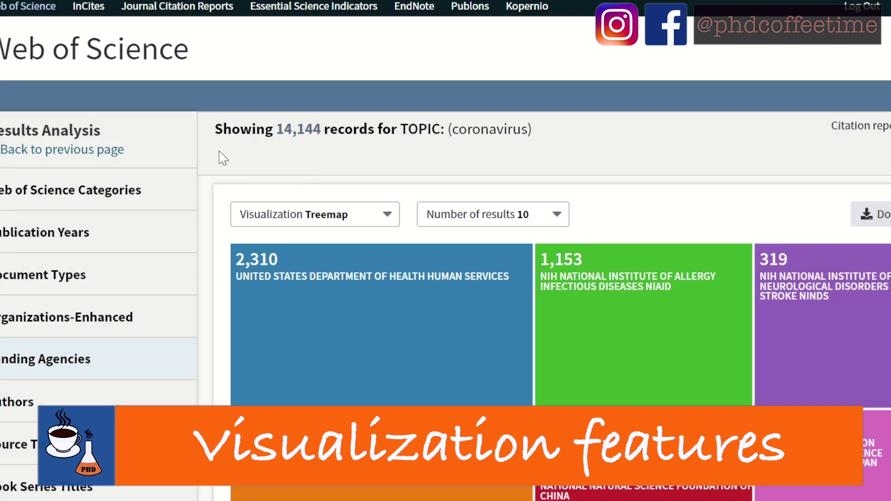
scroll(600, 112, "down", 5)
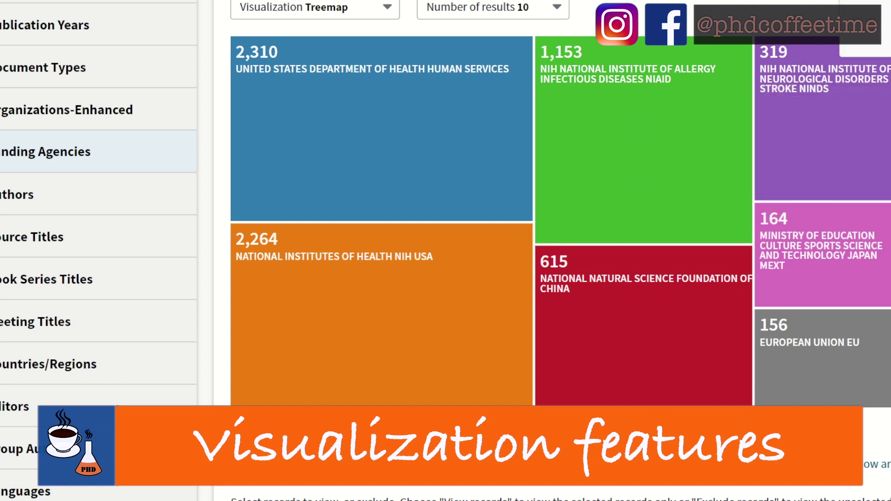
mouse_move(814, 400)
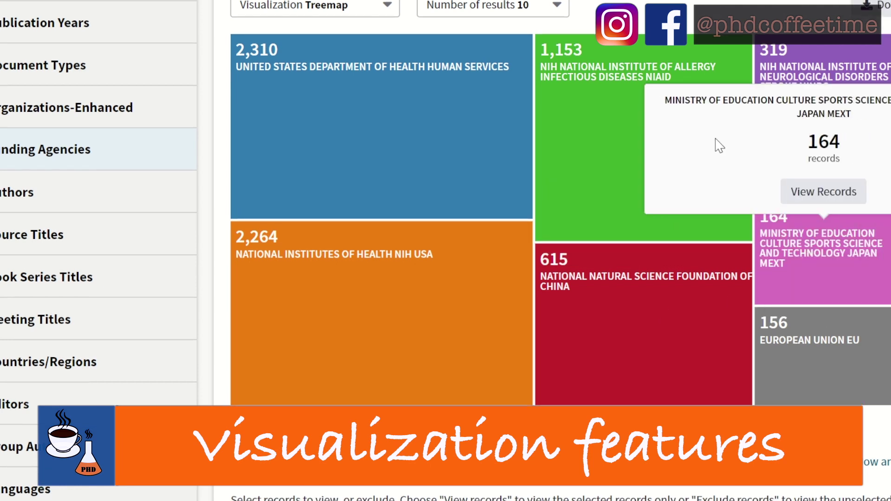
- Switch the results treemap to show the top authors
left_click(99, 190)
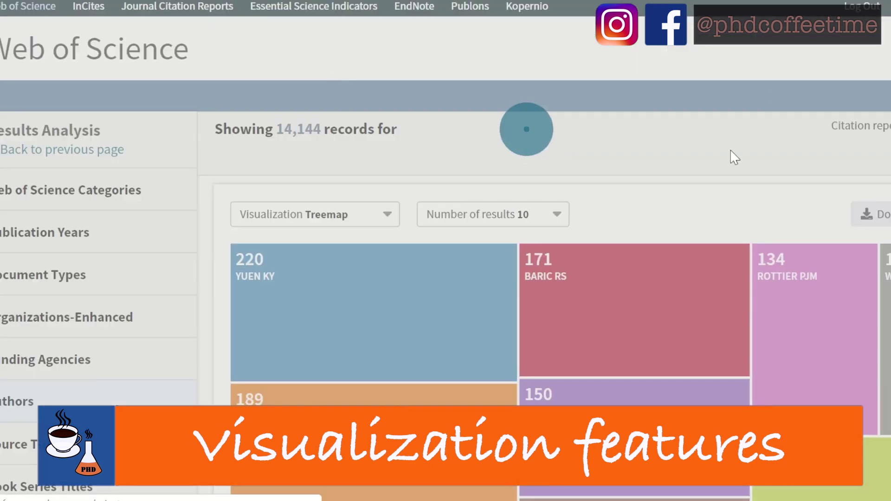
scroll(686, 252, "down", 5)
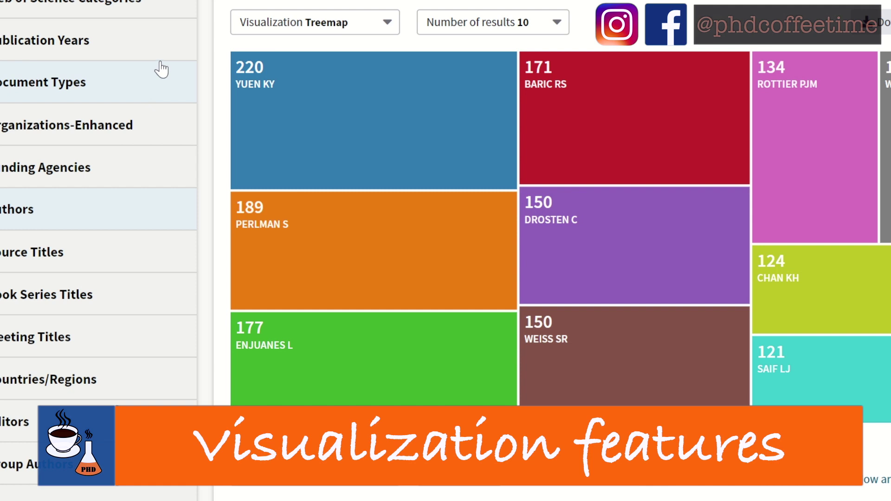
mouse_move(250, 107)
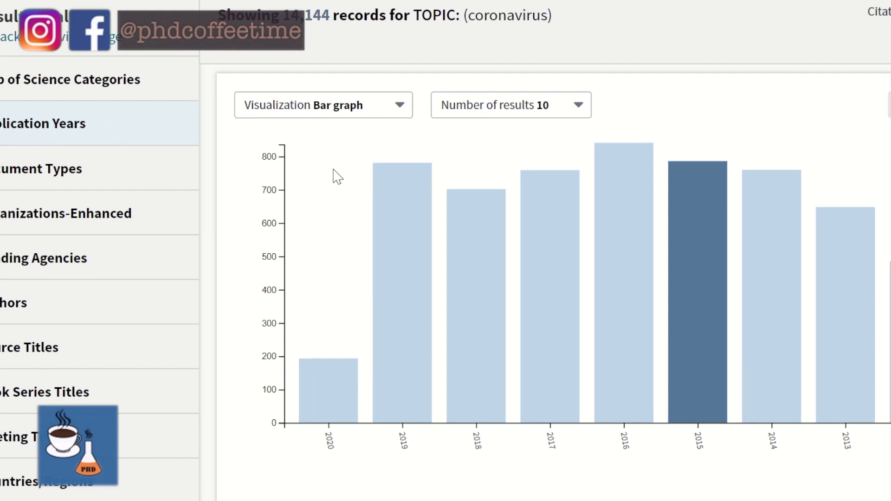
- Extend the publication-year bar graph to 20 years, checking 2015, 2019 (776) and 2004 (803)
left_click(698, 278)
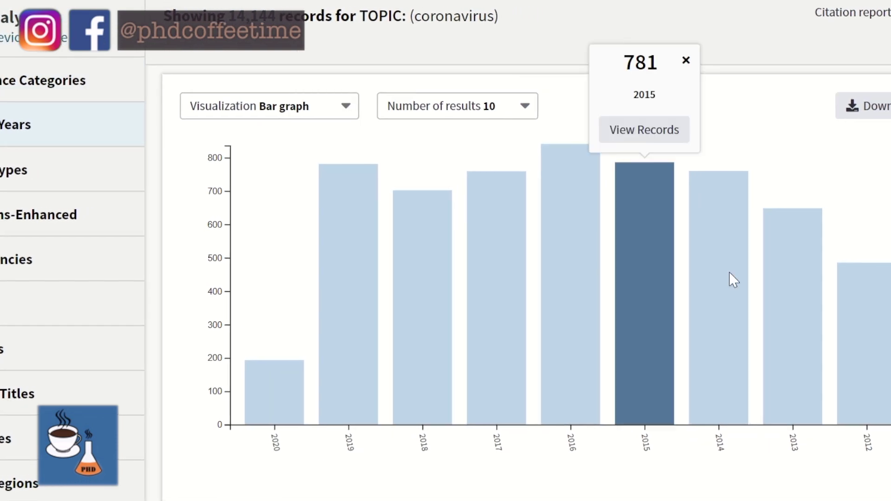
left_click(484, 111)
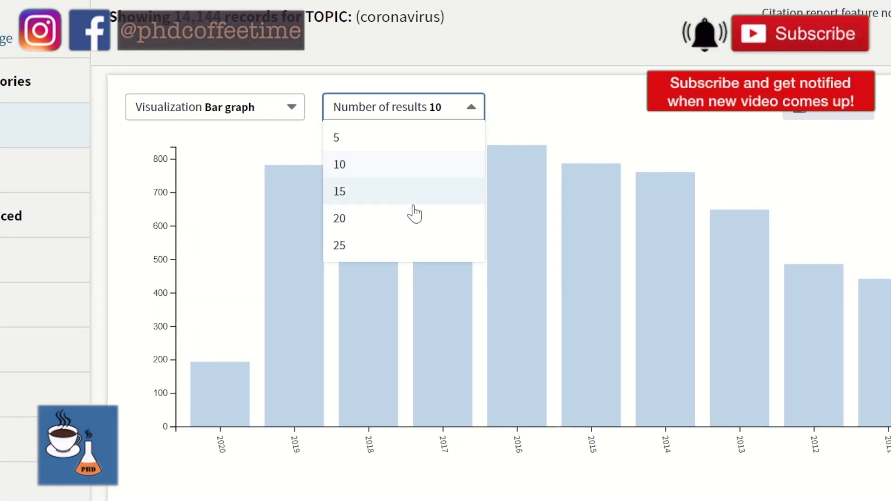
left_click(409, 218)
left_click(236, 199)
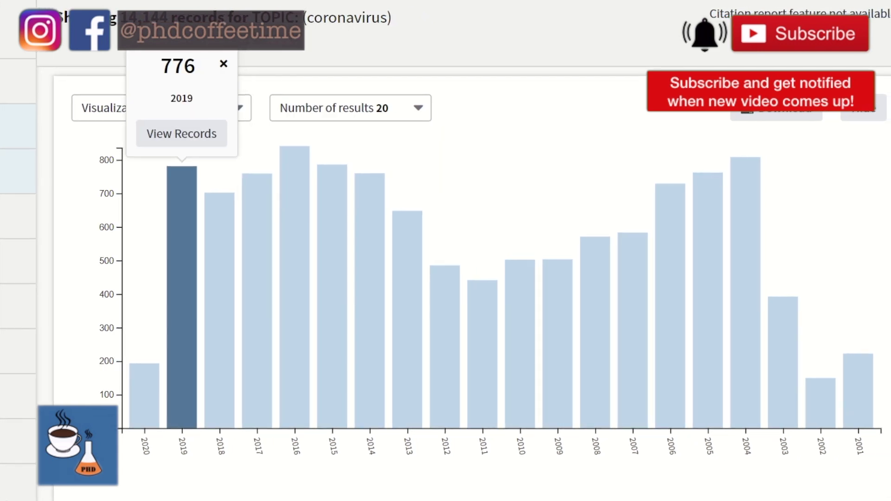
left_click(745, 301)
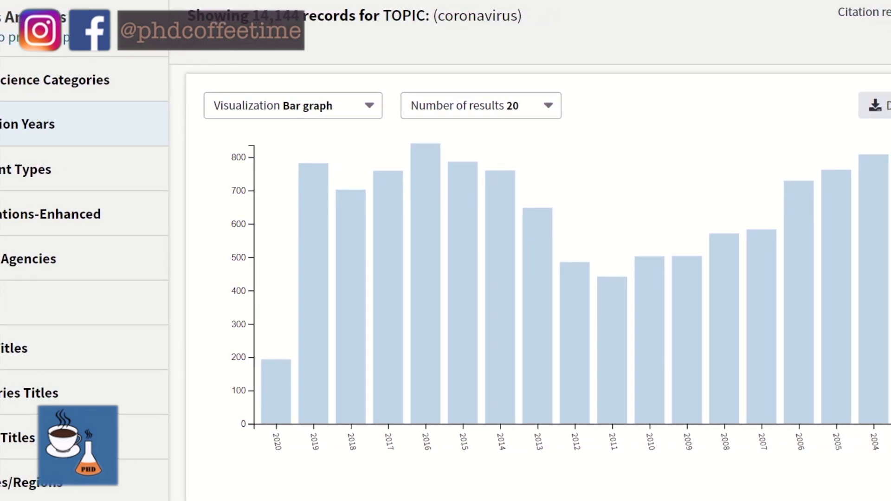
mouse_move(887, 420)
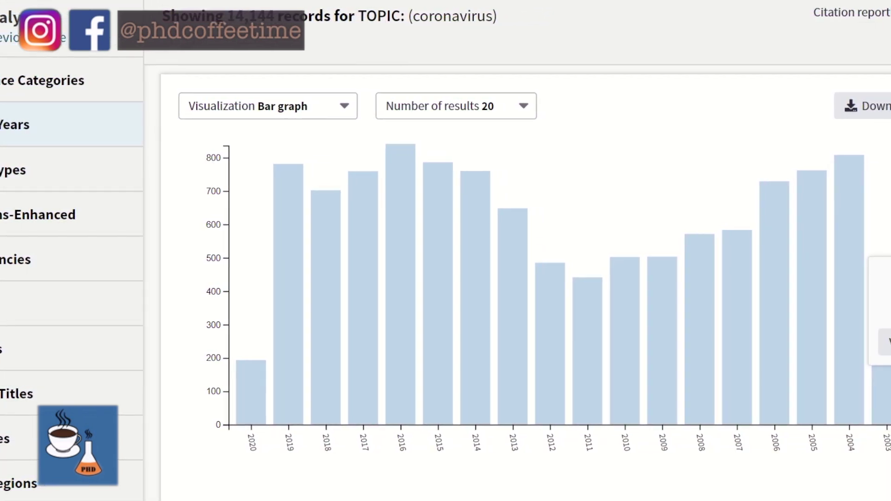